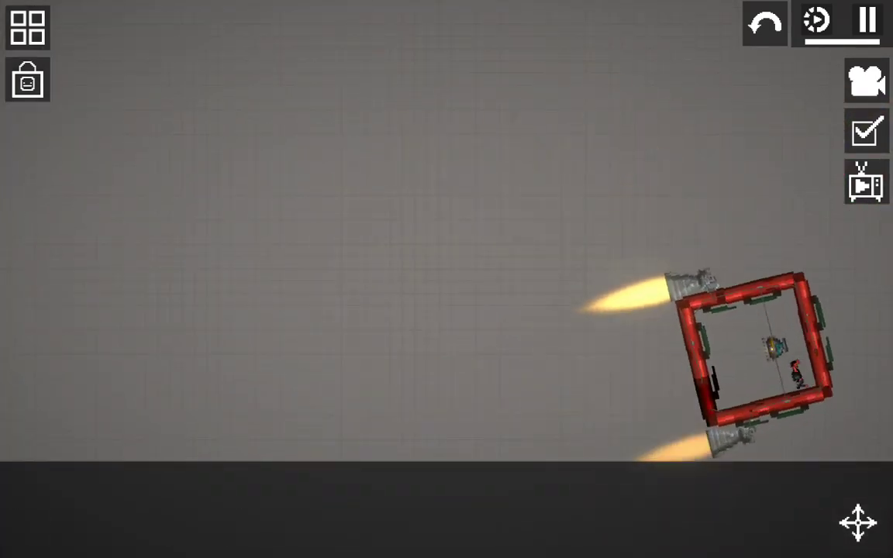
Pause to inspect the rocket's second thruster, then resume and bring the ground into view
key("space")
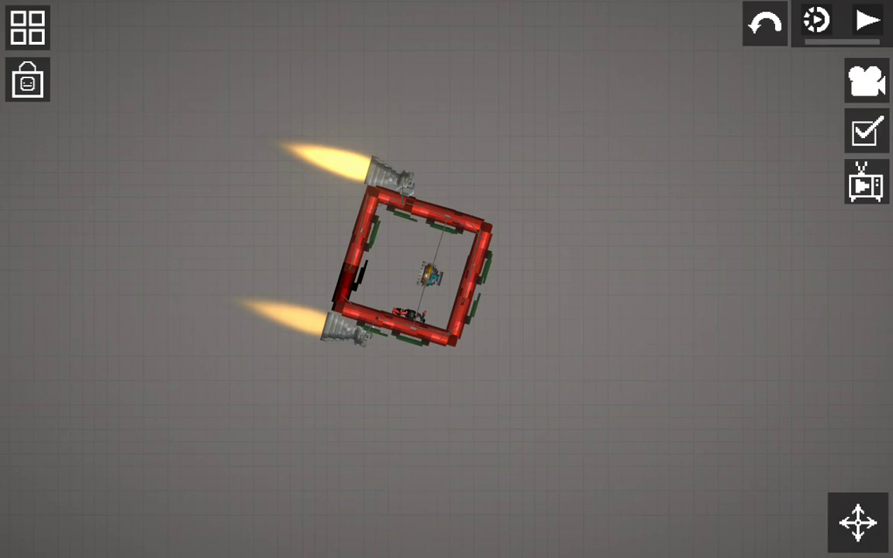
scroll(377, 280, "up", 3)
scroll(377, 280, "up", 3)
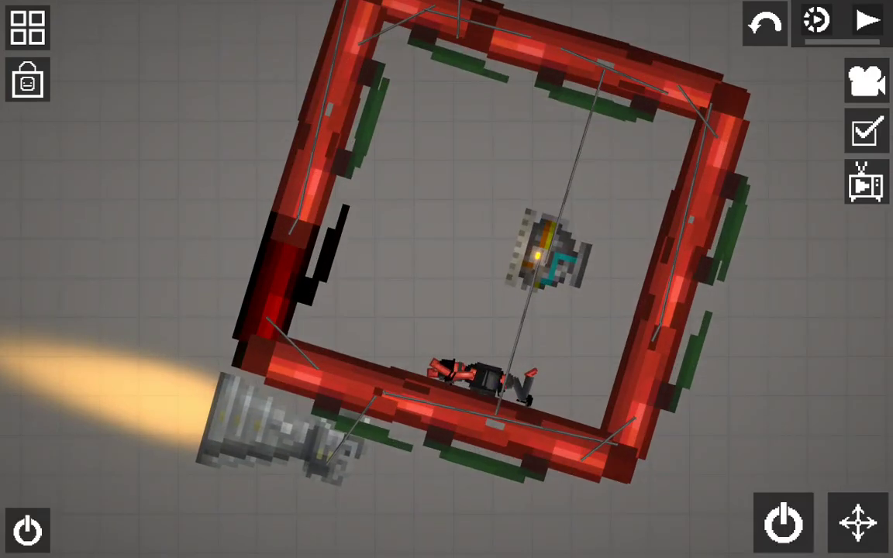
left_click_drag(446, 233, 431, 364)
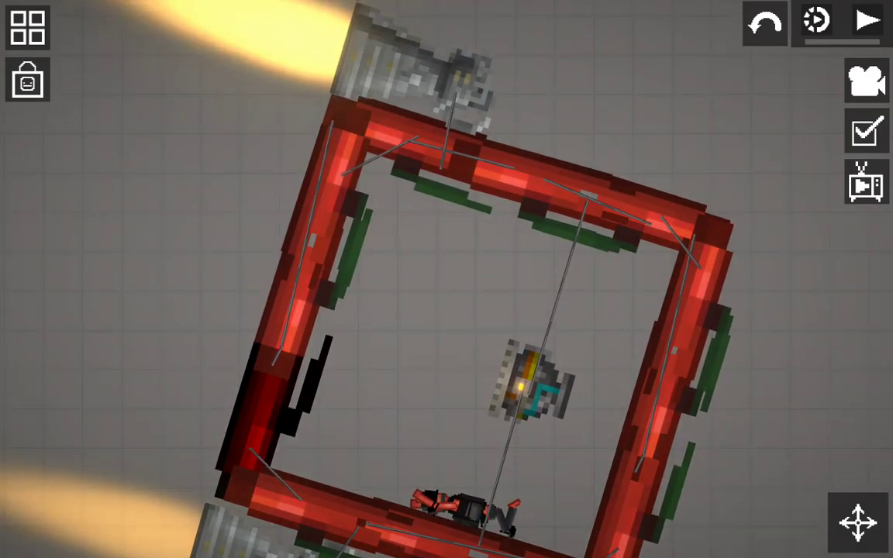
key("space")
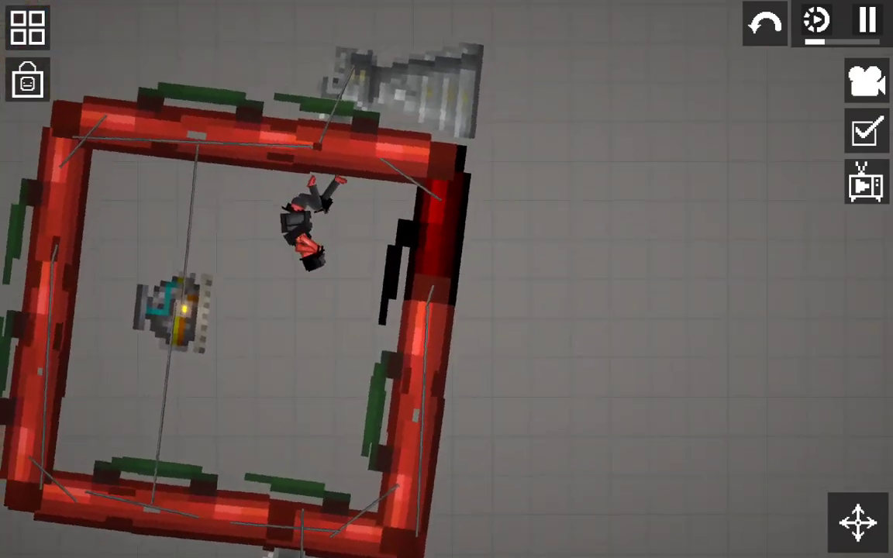
scroll(447, 279, "down", 5)
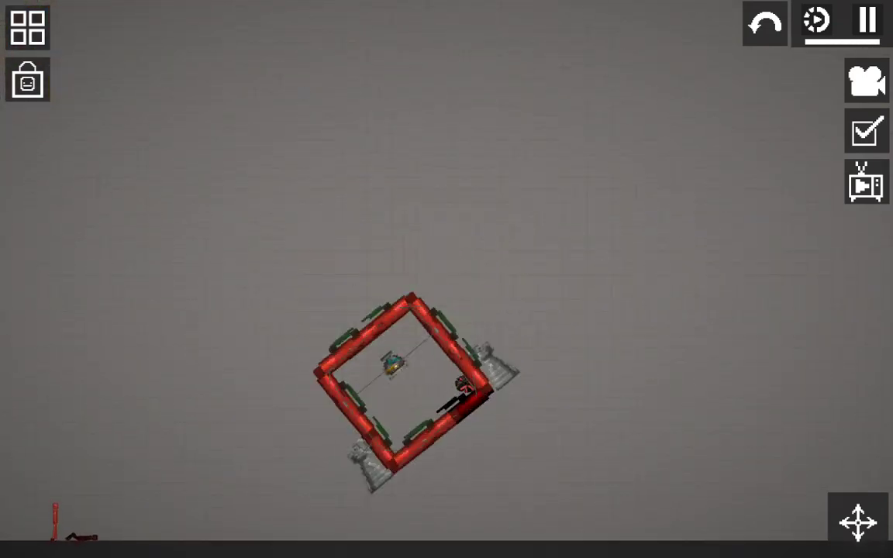
left_click_drag(446, 388, 447, 289)
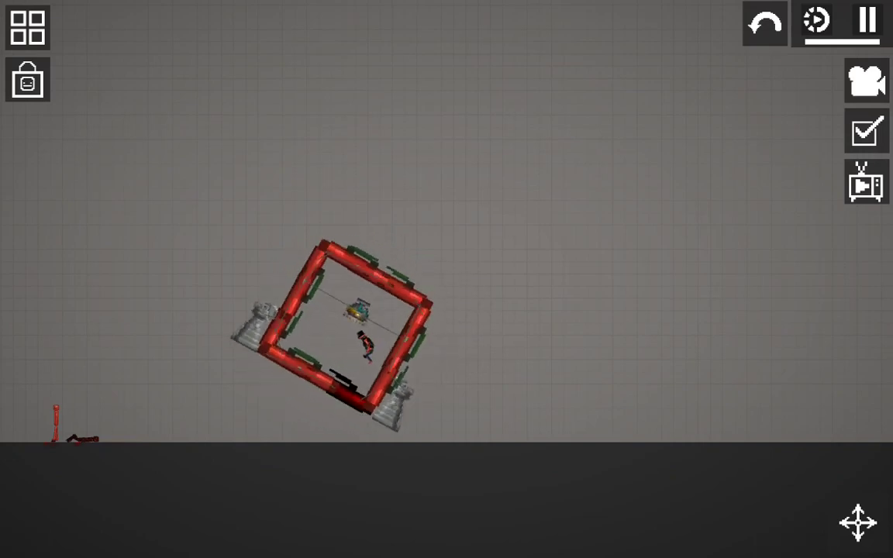
scroll(430, 353, "up", 2)
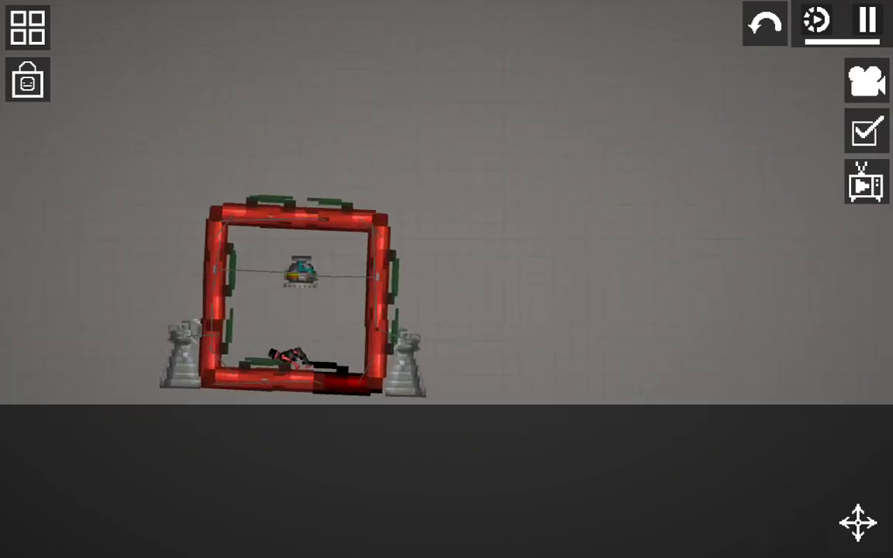
scroll(431, 353, "up", 3)
scroll(430, 353, "up", 4)
scroll(430, 353, "up", 4)
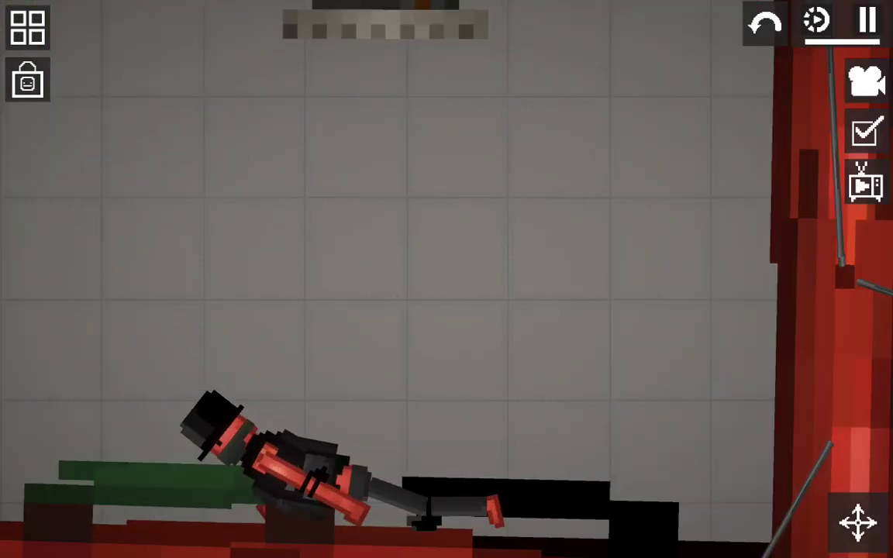
scroll(431, 352, "up", 2)
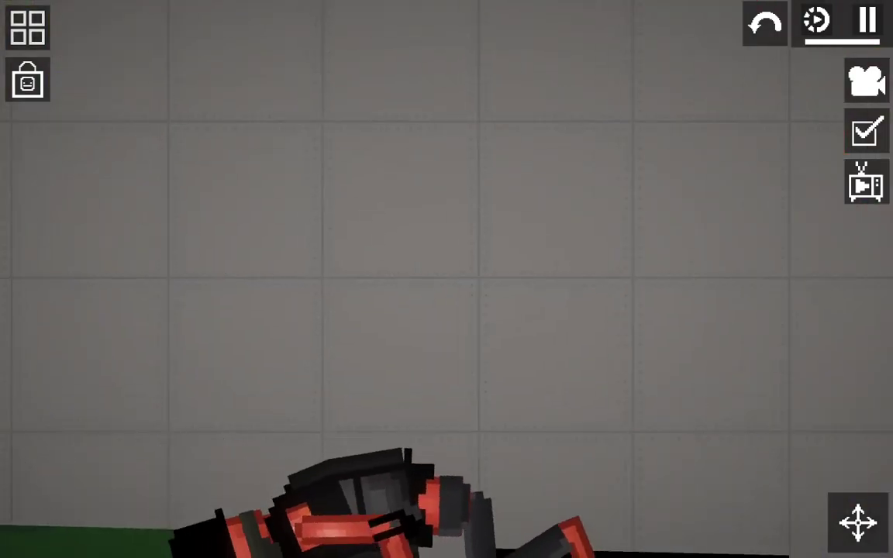
Open the clothing item list, then centre the red frame and bring up its options
left_click(27, 27)
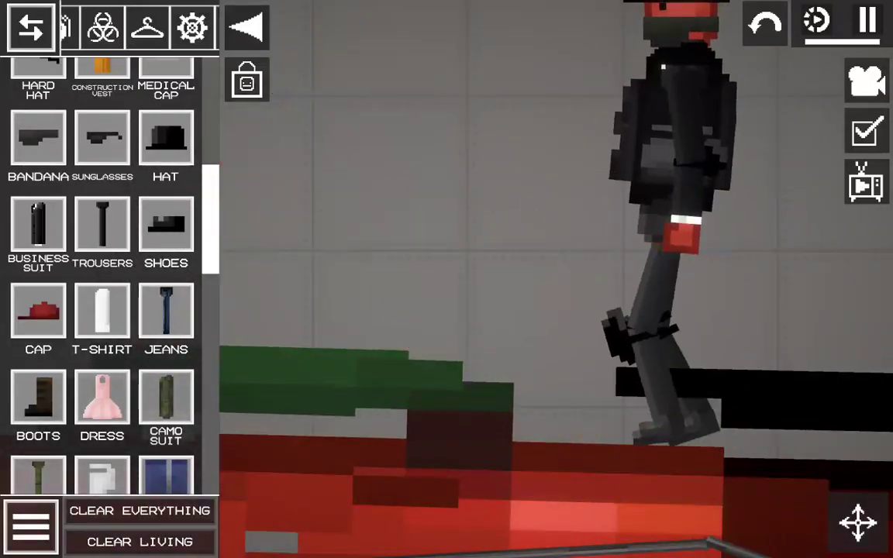
scroll(497, 248, "down", 10)
scroll(496, 248, "down", 1)
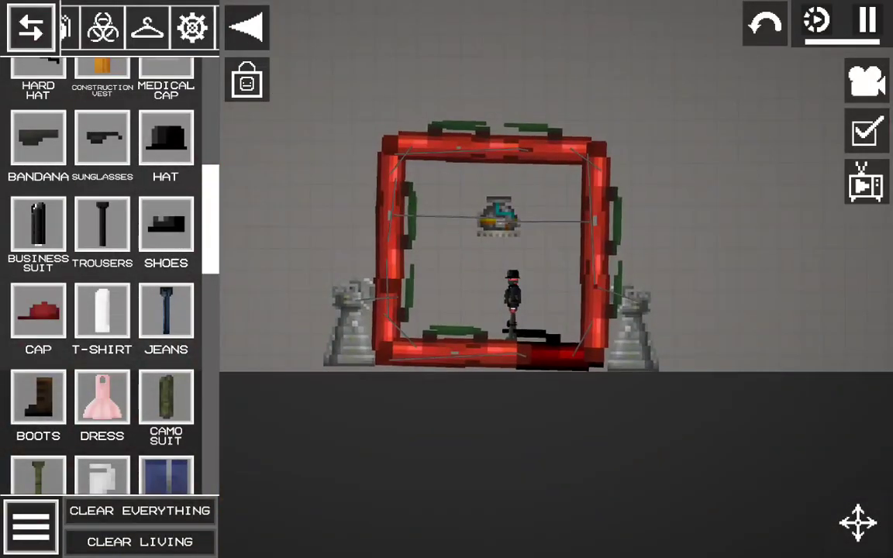
left_click_drag(542, 233, 500, 268)
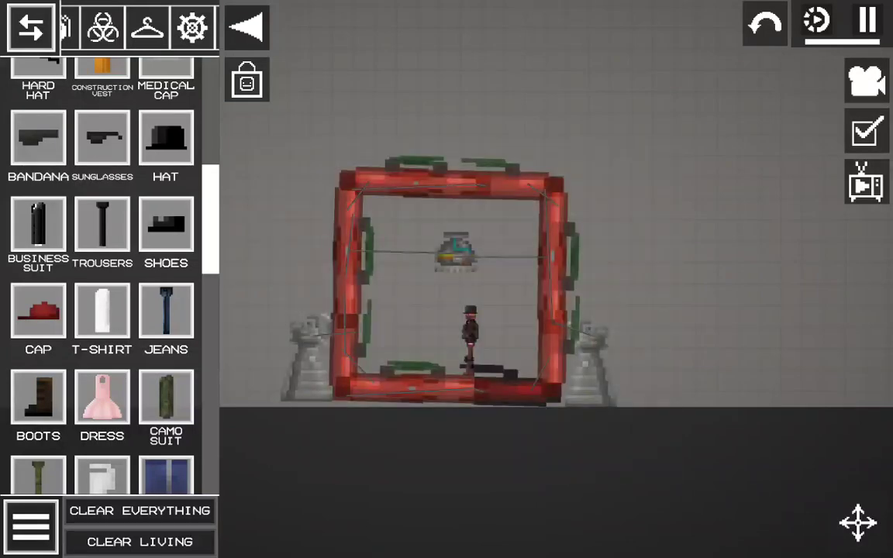
left_click_drag(433, 233, 432, 108)
Save the red frame as a contraption named 'apple rocket'
left_click(433, 206)
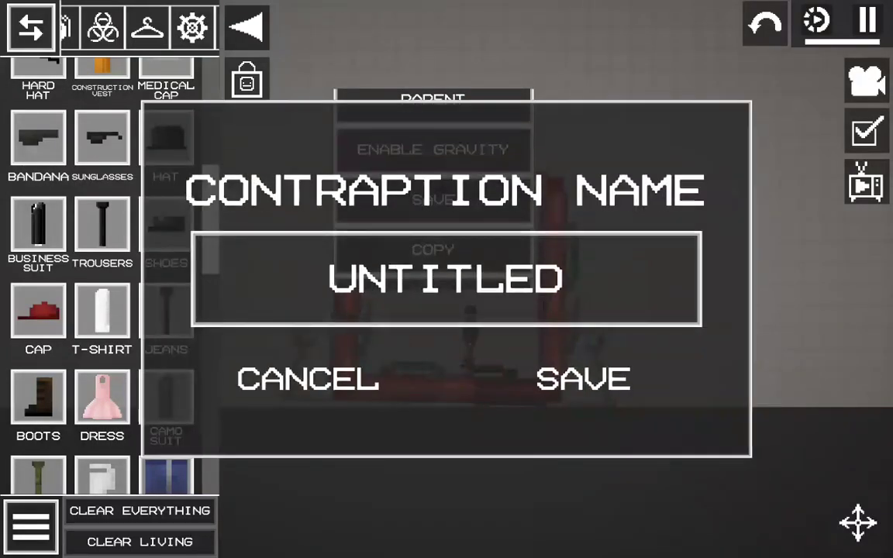
left_click(433, 277)
type("apple rocket")
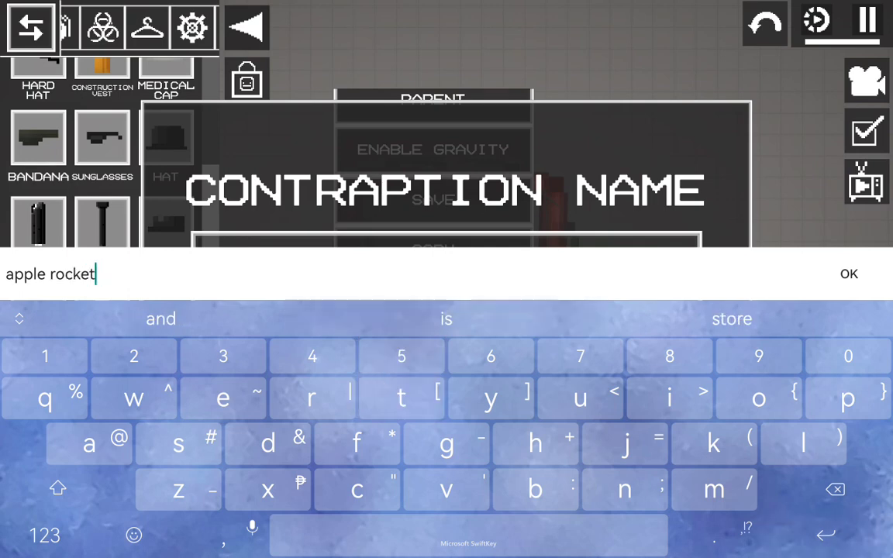
left_click(849, 274)
left_click(583, 377)
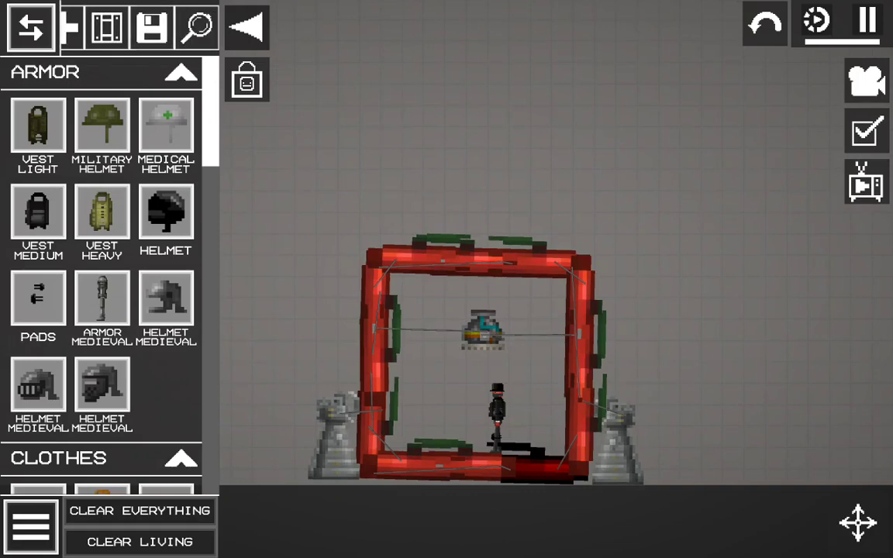
scroll(101, 271, "down", 15)
Spawn and place an apple rocket copy, then clear every object from the scene
left_click_drag(589, 272, 264, 415)
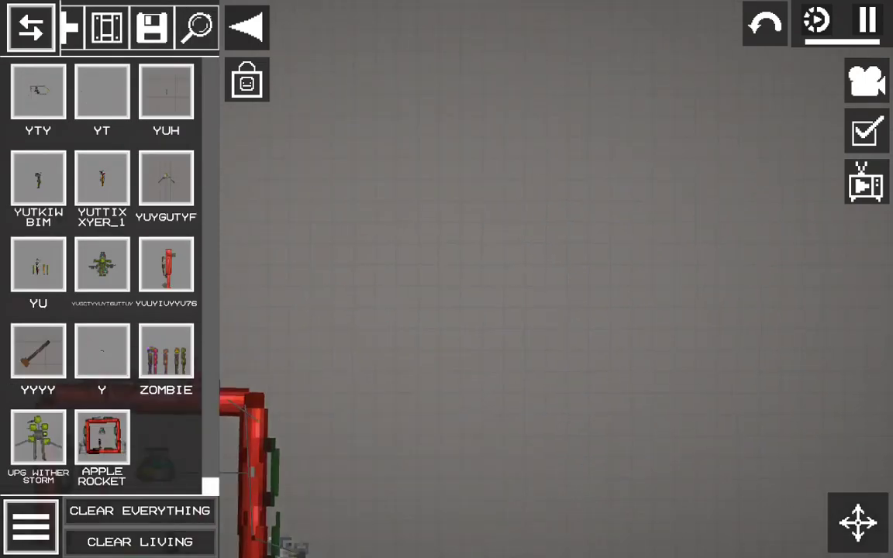
left_click(538, 329)
left_click(140, 510)
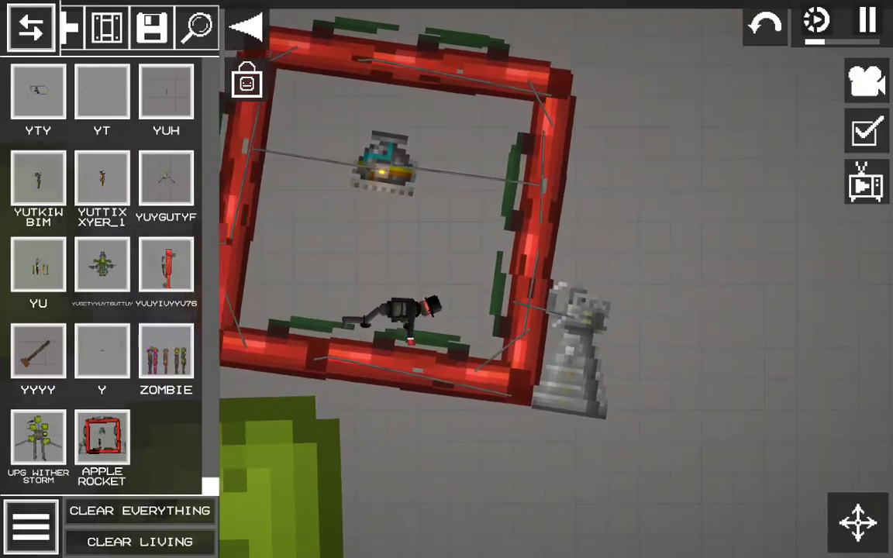
scroll(555, 279, "down", 3)
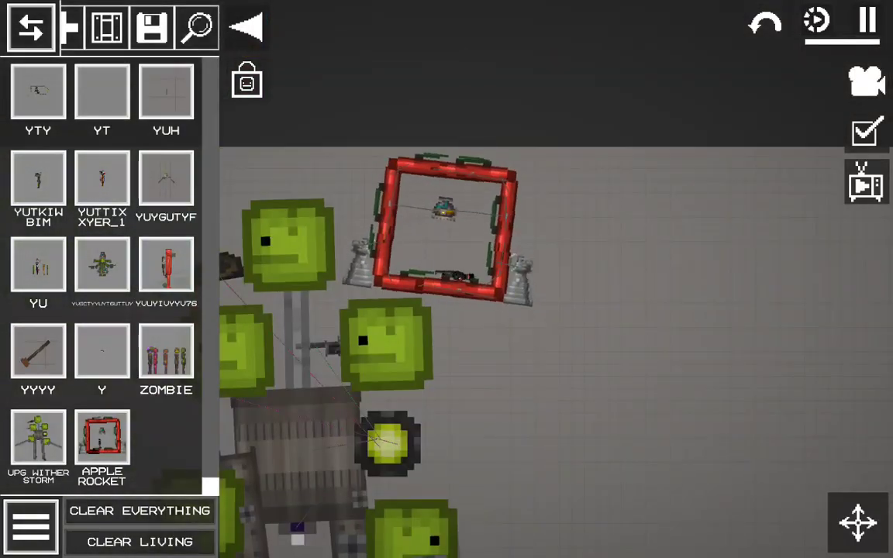
Swing the grey rod under the Wither Storm sideways, opening and dismissing its options twice
left_click_drag(543, 388, 574, 193)
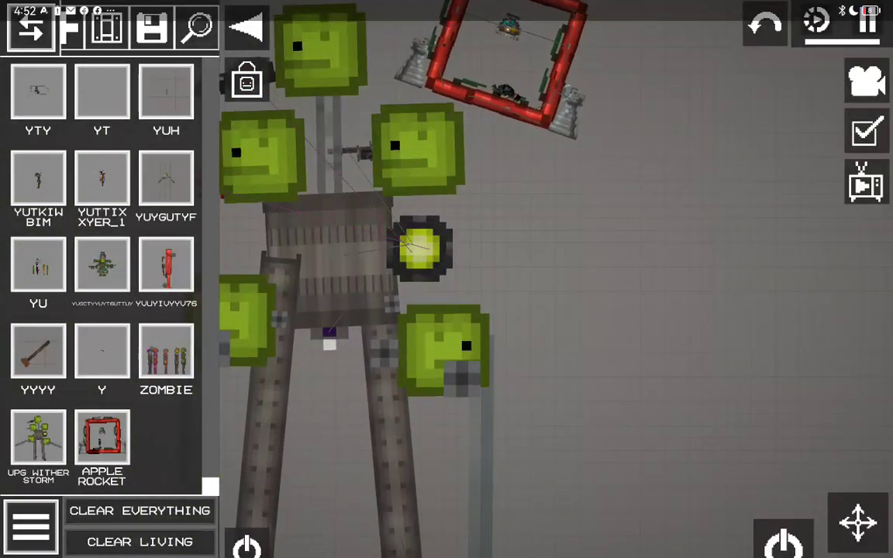
left_click_drag(473, 465, 659, 442)
left_click(543, 341)
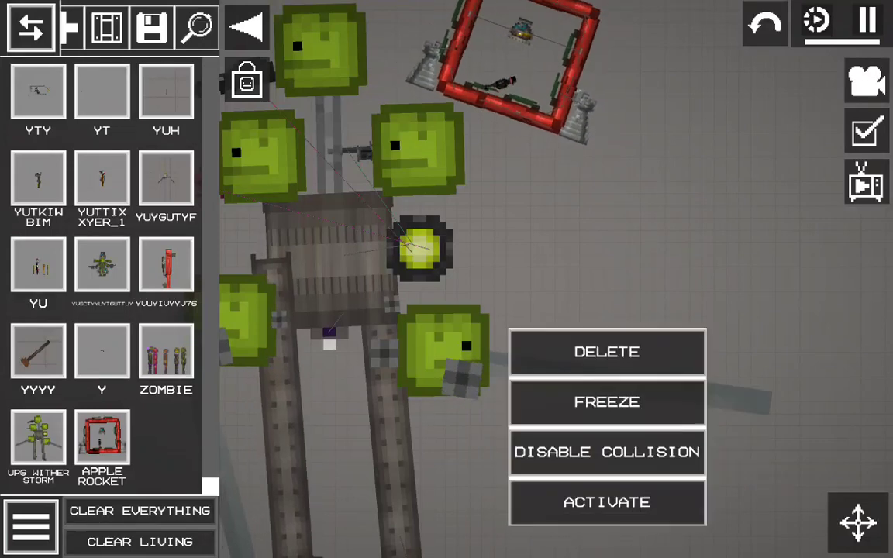
left_click(659, 232)
left_click(543, 353)
left_click(659, 194)
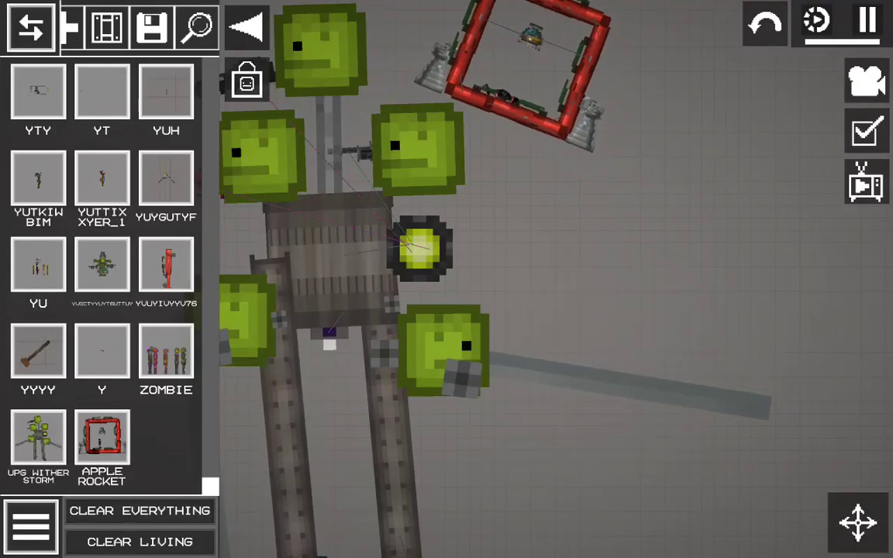
Open and dismiss the rod's options again, then centre the red rocket frame in view
left_click_drag(620, 310, 667, 286)
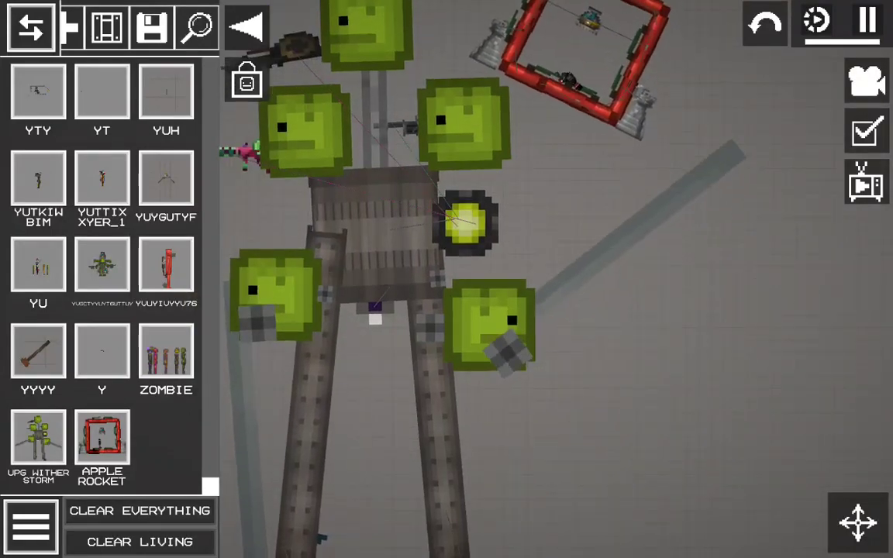
left_click(605, 232)
left_click(698, 349)
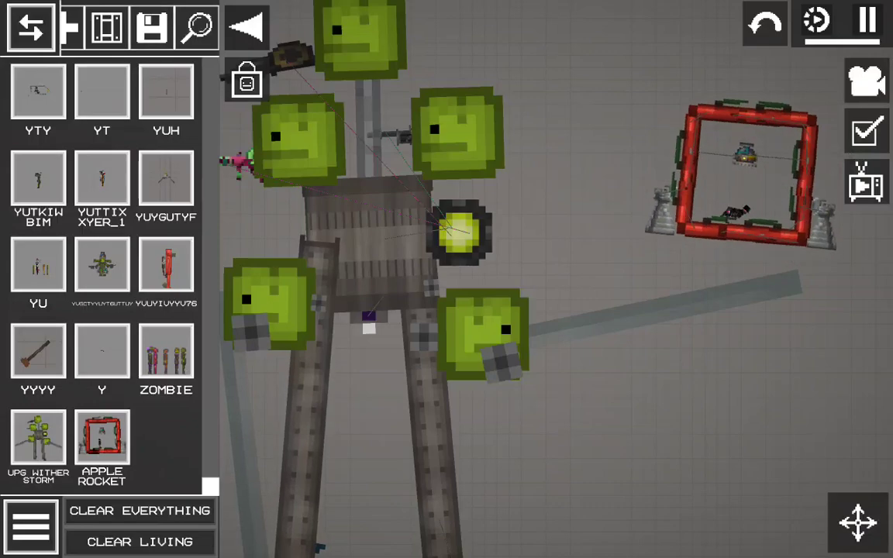
left_click_drag(659, 388, 411, 387)
Search the item list for 'WHE' to find the Whetherlorn Monster
left_click(197, 27)
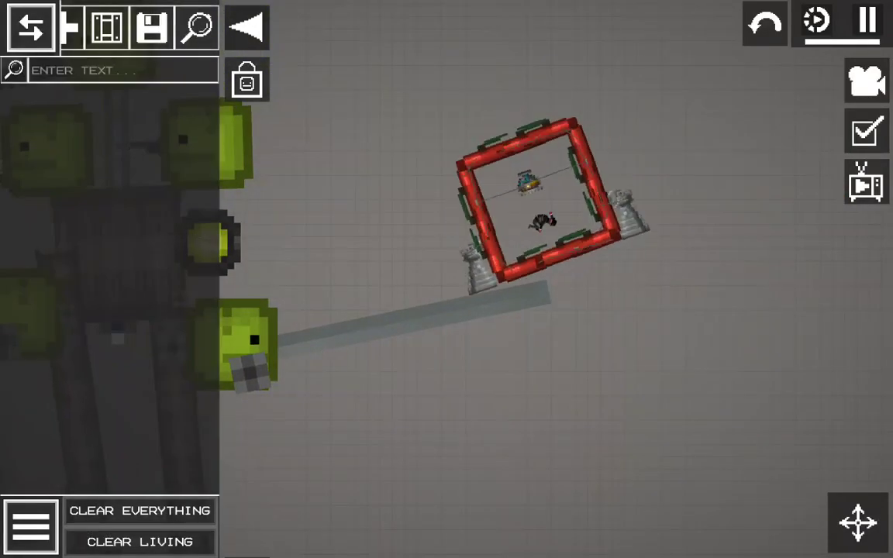
left_click(124, 70)
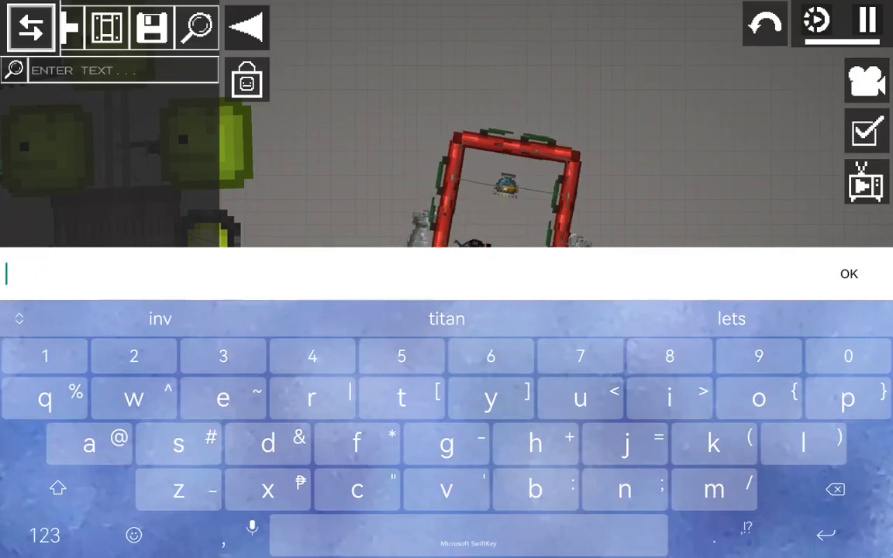
type("e")
key("BackSpace")
type("W")
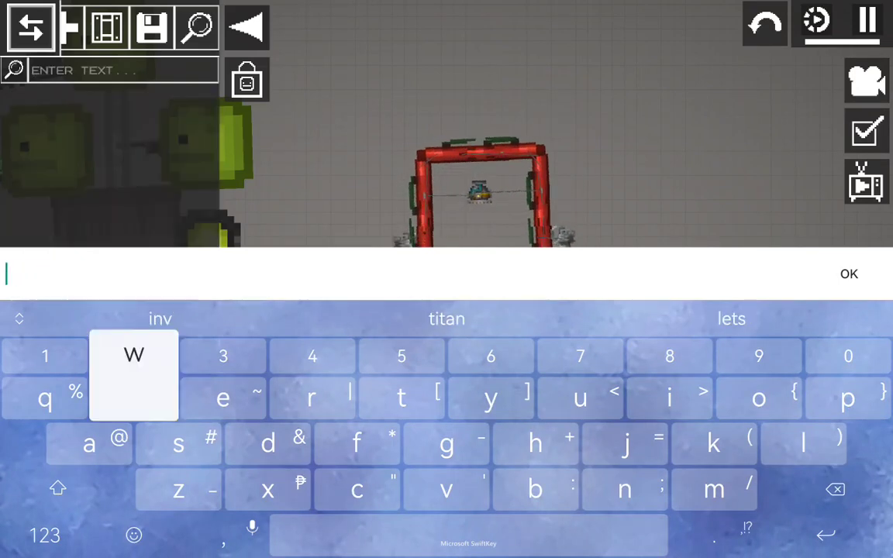
key("Return")
scroll(101, 271, "down", 3)
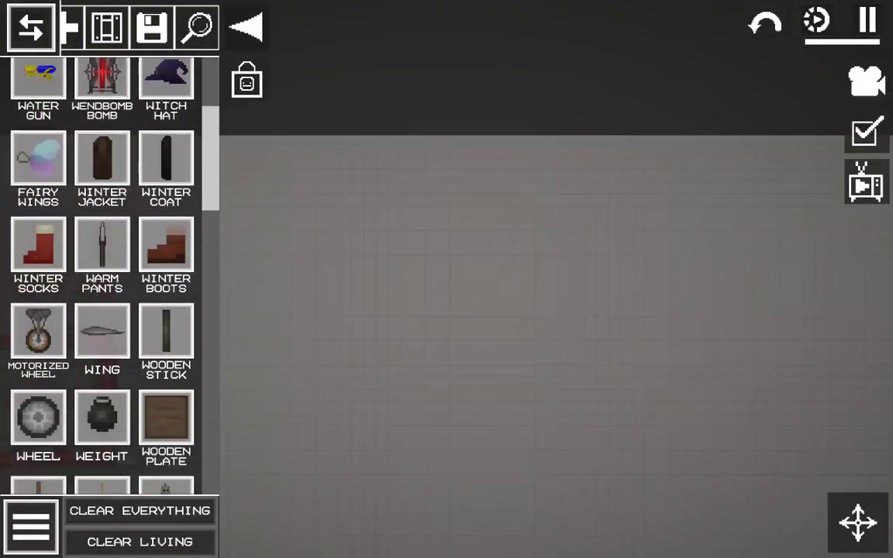
scroll(101, 271, "down", 3)
scroll(101, 271, "down", 2)
scroll(100, 271, "down", 2)
scroll(101, 272, "down", 3)
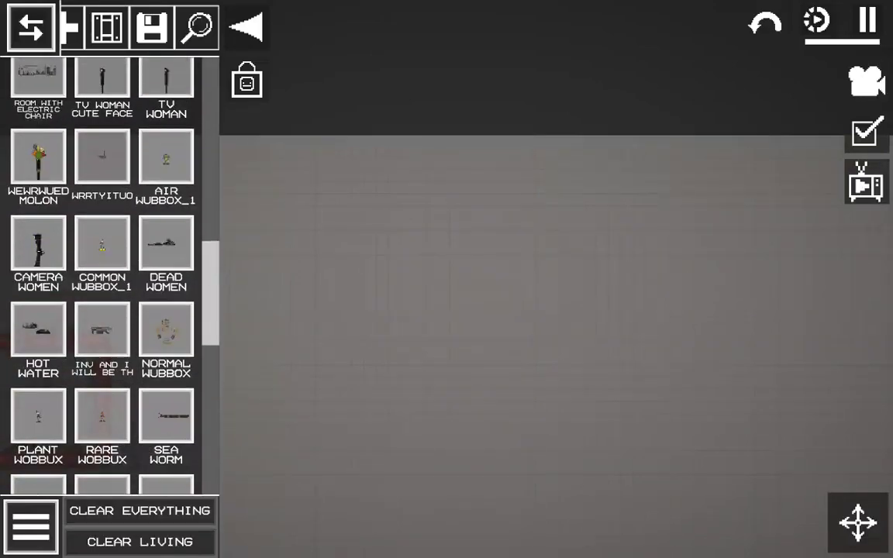
scroll(101, 272, "down", 3)
scroll(101, 271, "down", 5)
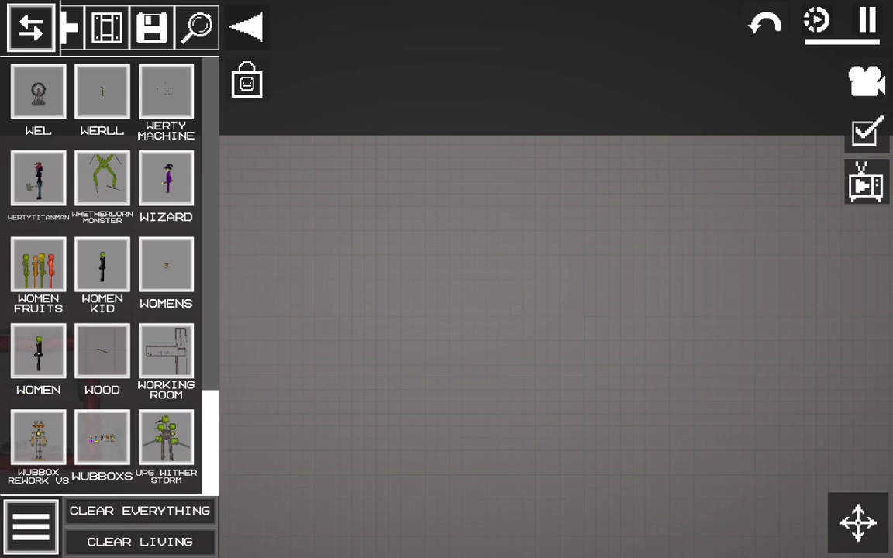
scroll(101, 271, "up", 2)
scroll(101, 272, "up", 3)
scroll(100, 271, "up", 1)
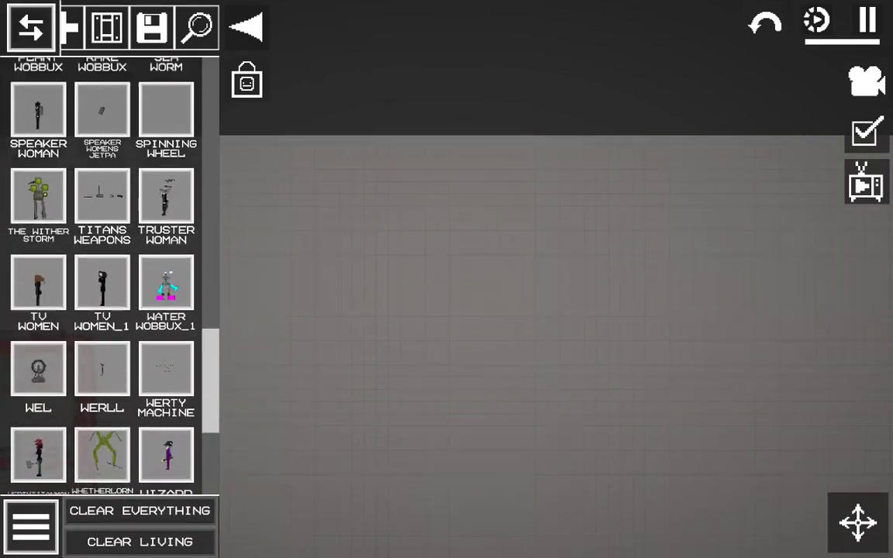
scroll(101, 272, "up", 3)
scroll(101, 271, "up", 2)
scroll(101, 271, "up", 4)
scroll(101, 271, "up", 3)
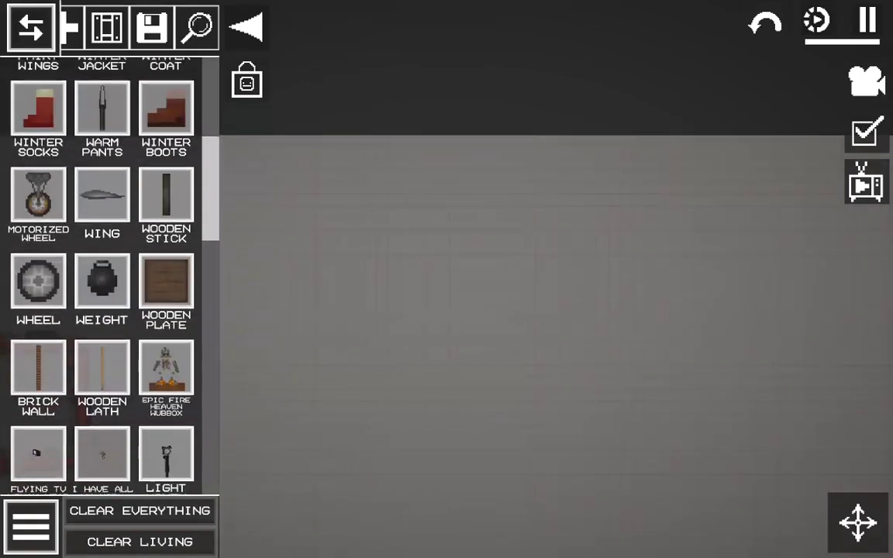
scroll(101, 272, "up", 3)
type("whe")
left_click(108, 70)
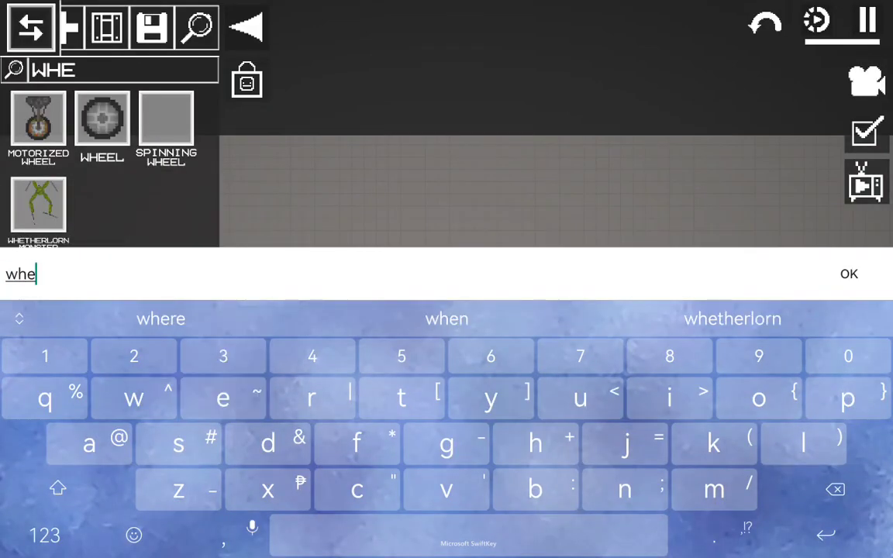
key("Return")
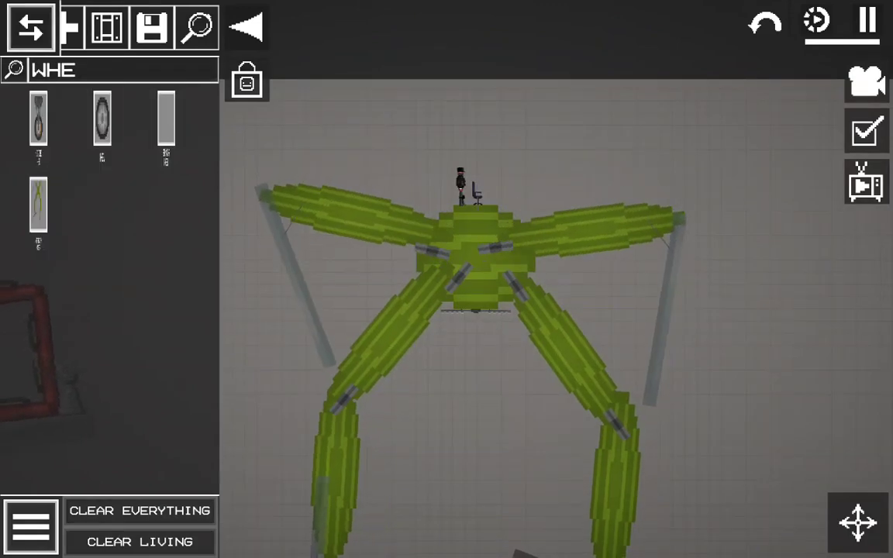
scroll(496, 186, "up", 5)
Pan to the red rocket frame and activate its thrusters to launch it
left_click(419, 132)
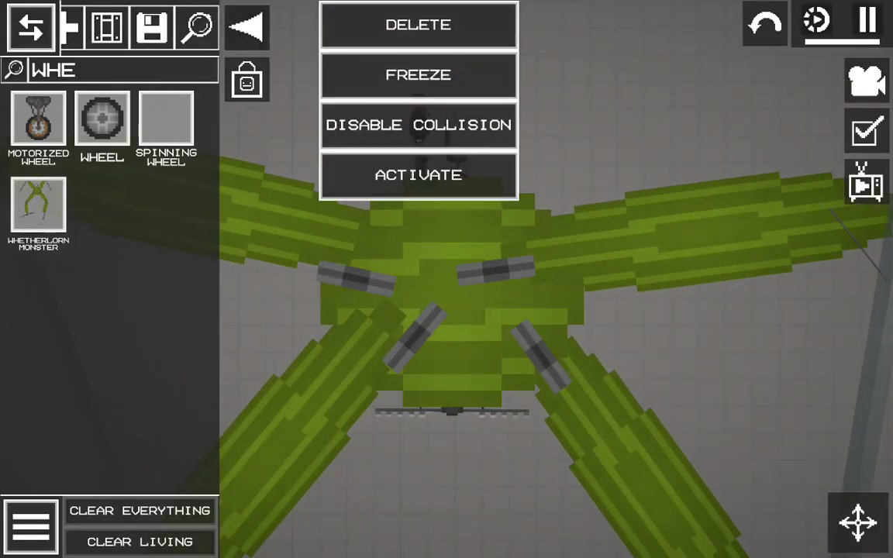
left_click_drag(387, 232, 736, 326)
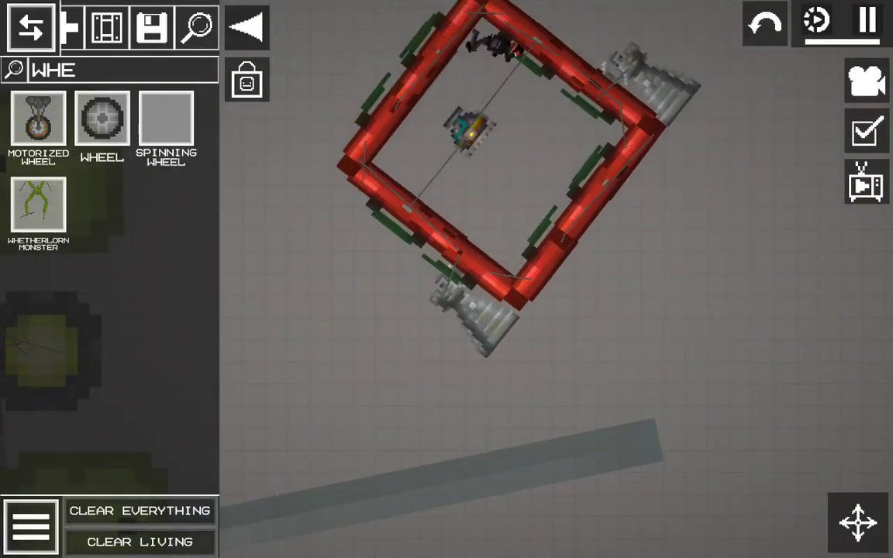
left_click(778, 522)
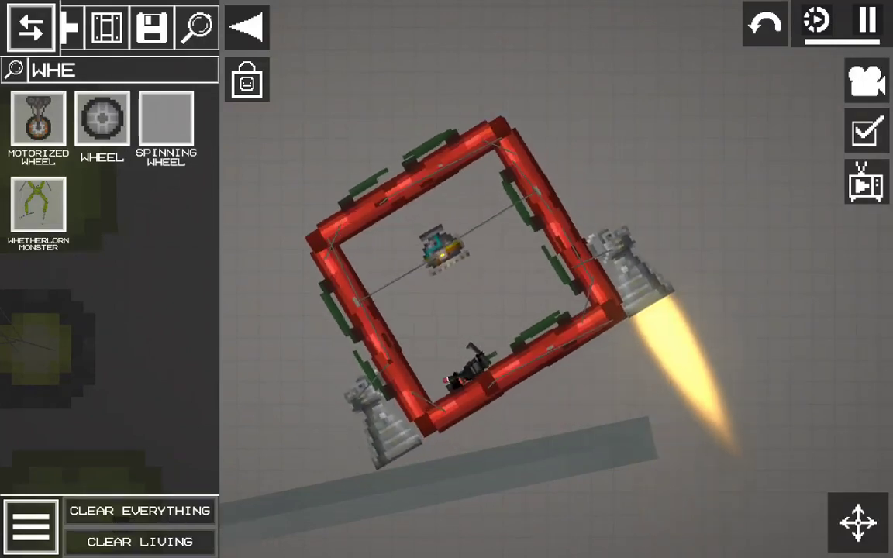